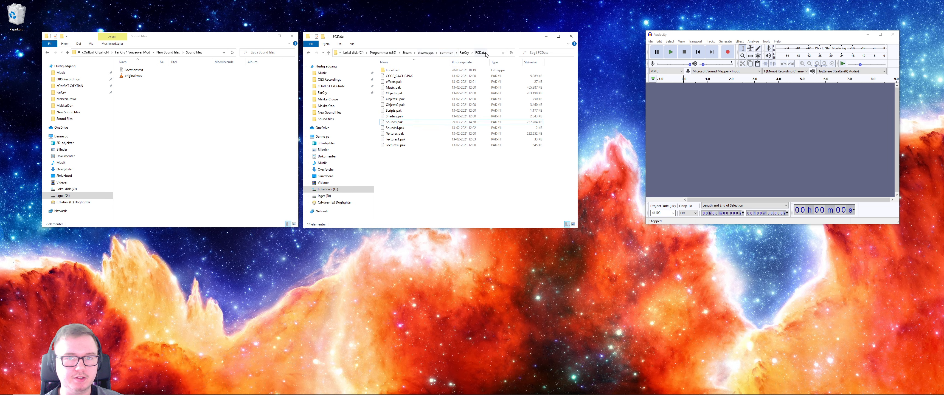
# - Look through the FarCry game folder's FCData and Localized subfolders, and return to FCData
pyautogui.click(464, 52)
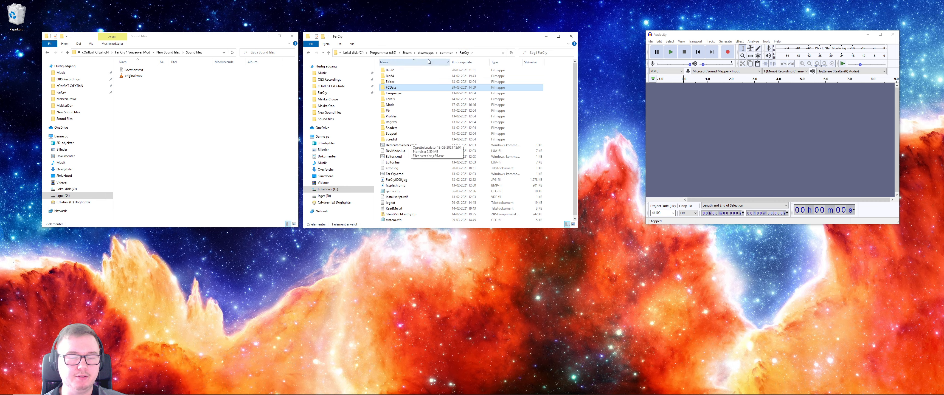
pyautogui.doubleClick(402, 88)
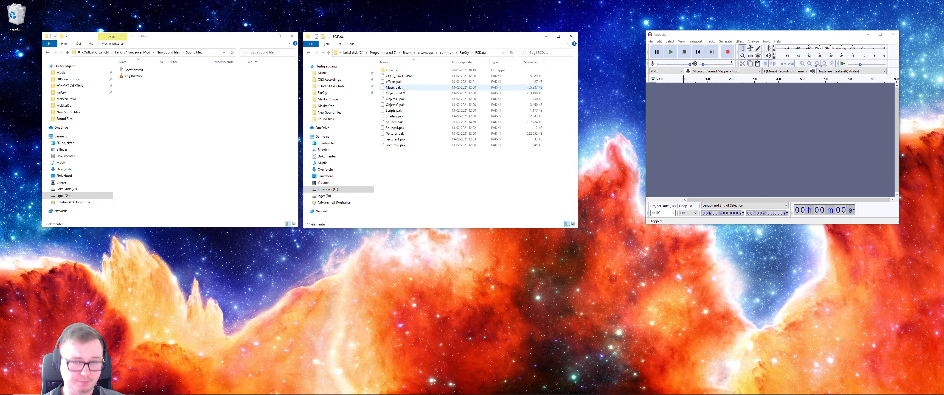
pyautogui.doubleClick(401, 71)
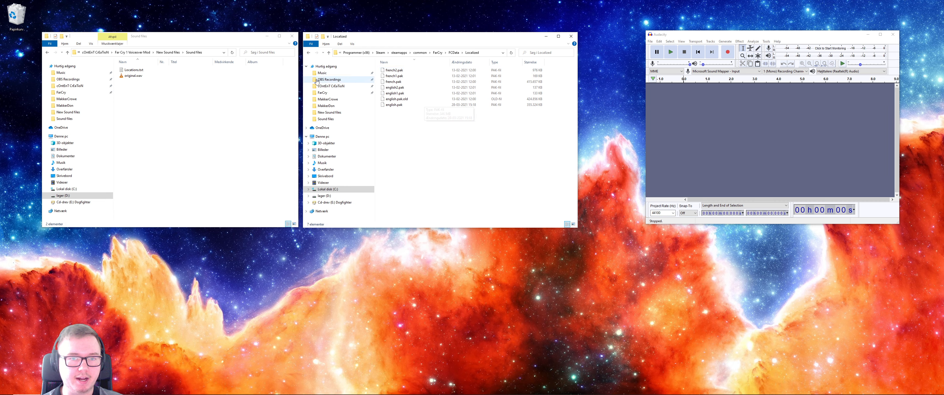
pyautogui.click(308, 53)
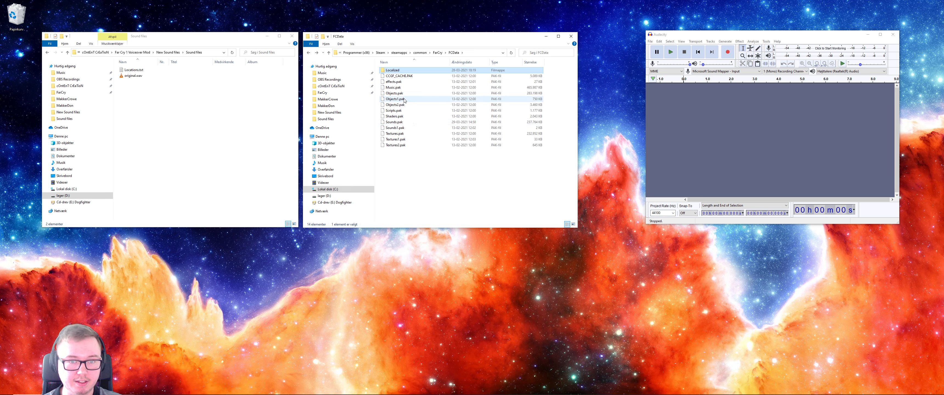
# - Duplicate Sounds.pak in the FCData folder as a backup and rename the copy Sounds.pak.old
pyautogui.click(412, 123)
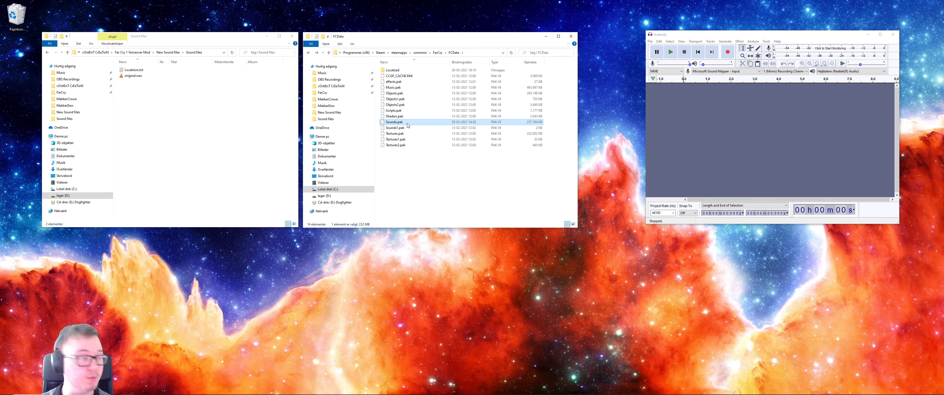
pyautogui.press('Escape')
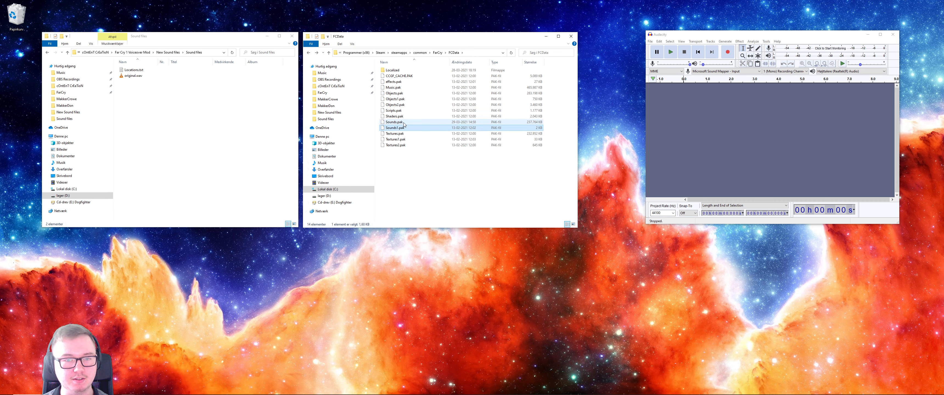
pyautogui.rightClick(403, 164)
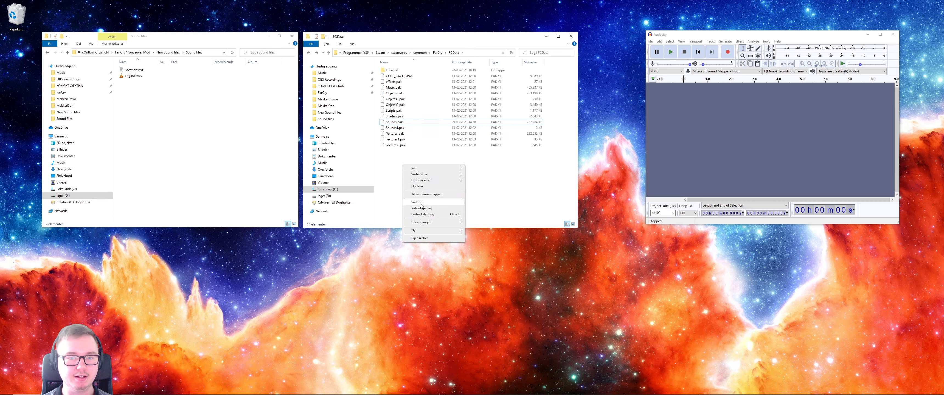
pyautogui.click(420, 203)
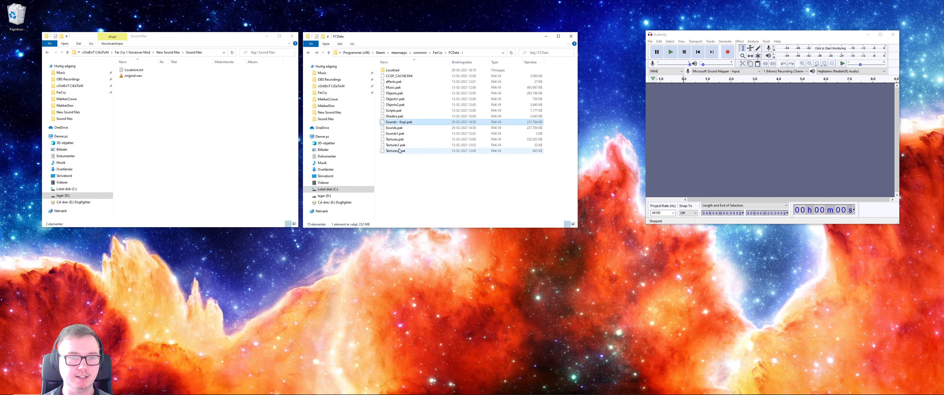
pyautogui.click(396, 124)
pyautogui.moveTo(396, 123); pyautogui.dragTo(411, 124)
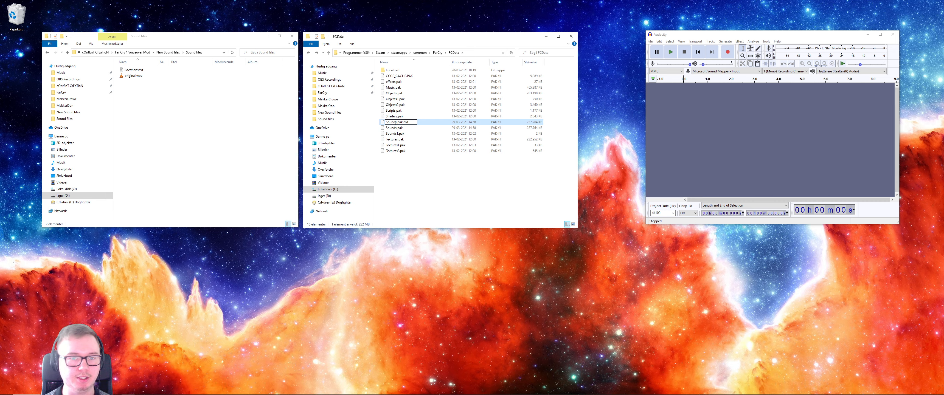
pyautogui.press('Return')
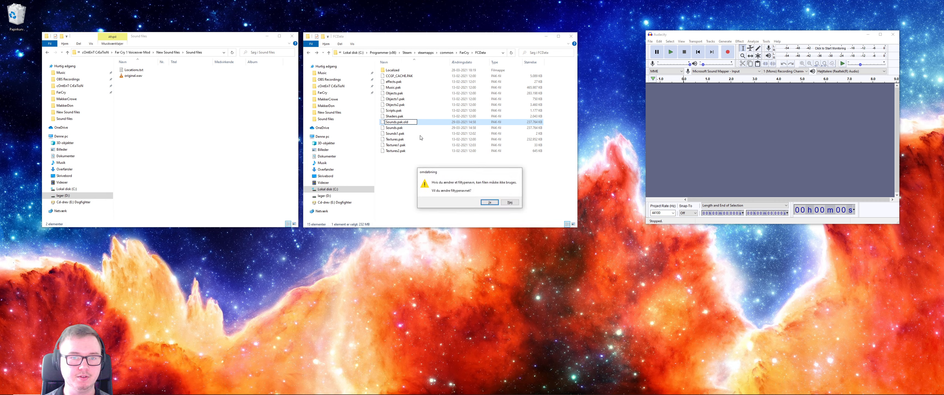
pyautogui.press('Return')
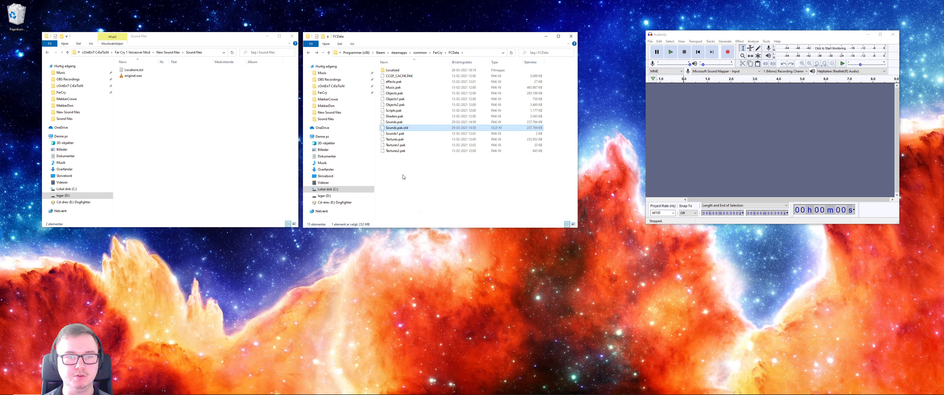
# - Hide file name extensions in File Explorer and show them again
pyautogui.click(351, 44)
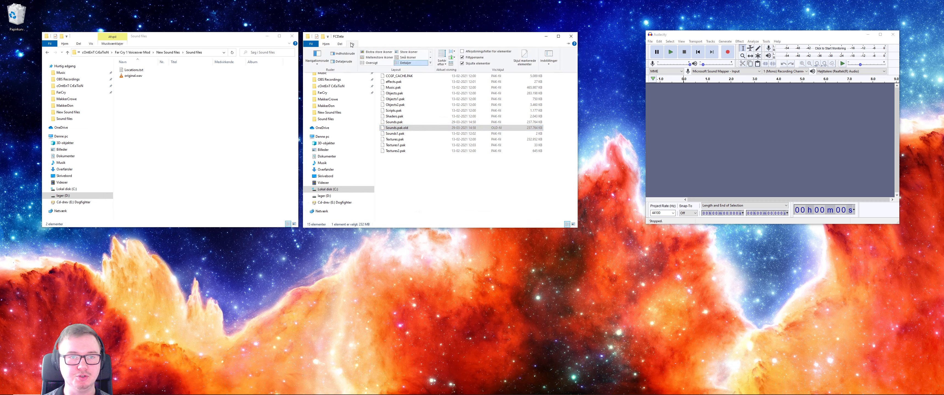
pyautogui.click(462, 58)
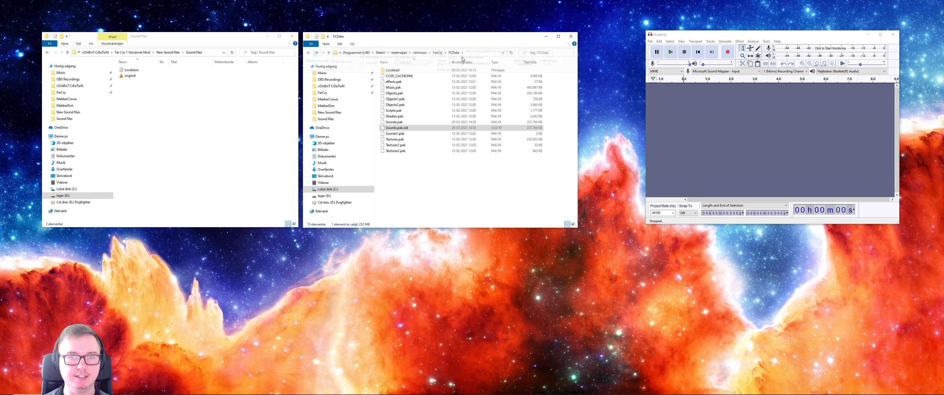
pyautogui.click(353, 44)
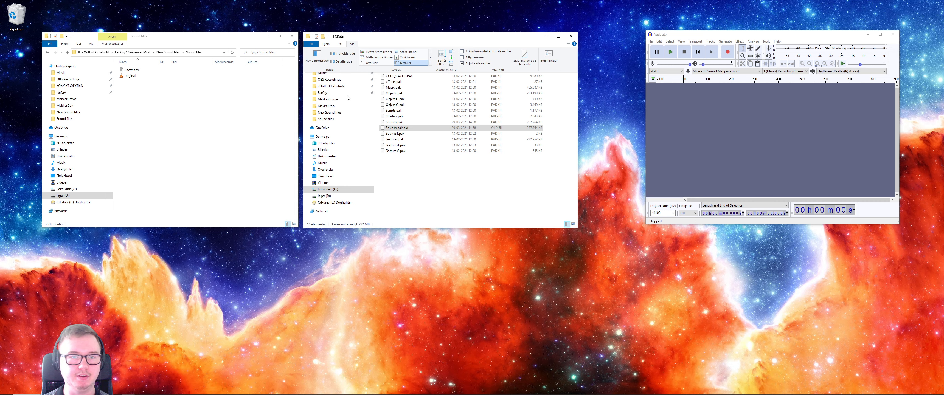
pyautogui.click(462, 58)
# - Rename Sounds.pak in the FCData folder to Sounds.zip, accepting the file extension change
pyautogui.click(404, 122)
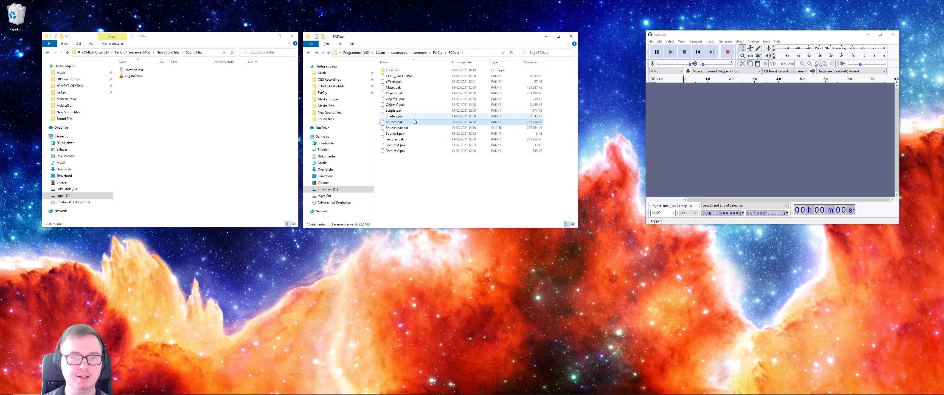
pyautogui.click(405, 122)
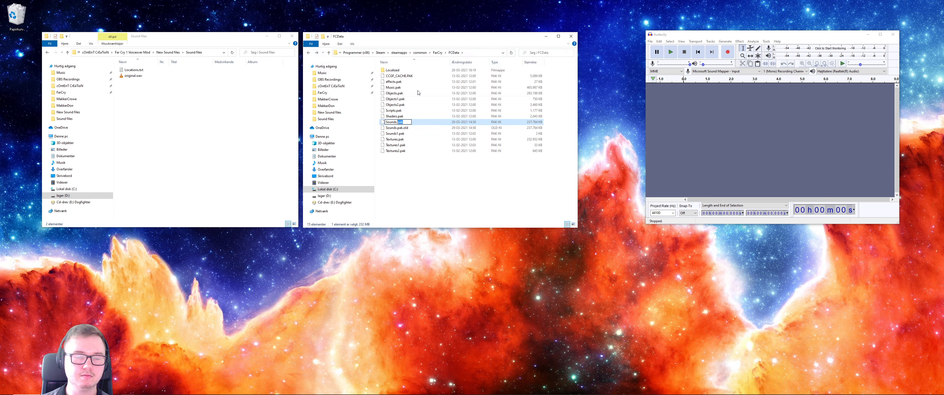
pyautogui.click(398, 129)
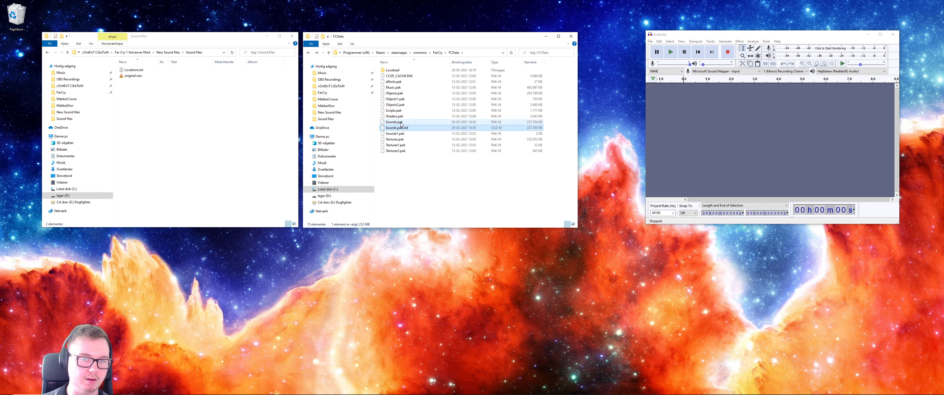
pyautogui.click(397, 123)
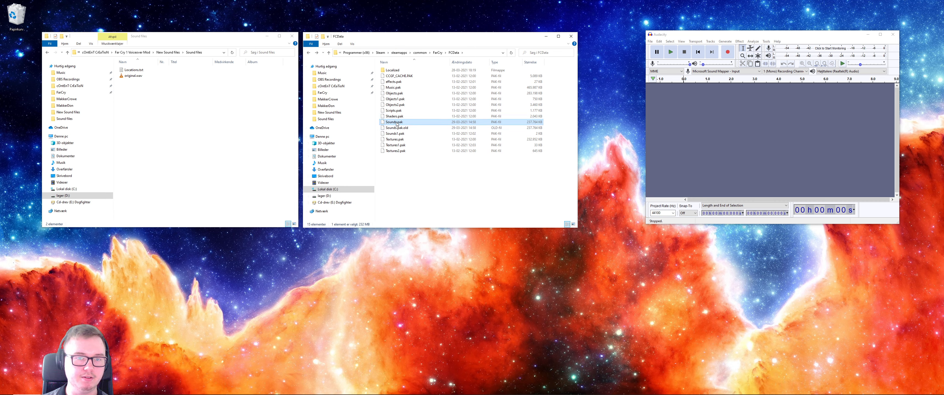
pyautogui.doubleClick(407, 124)
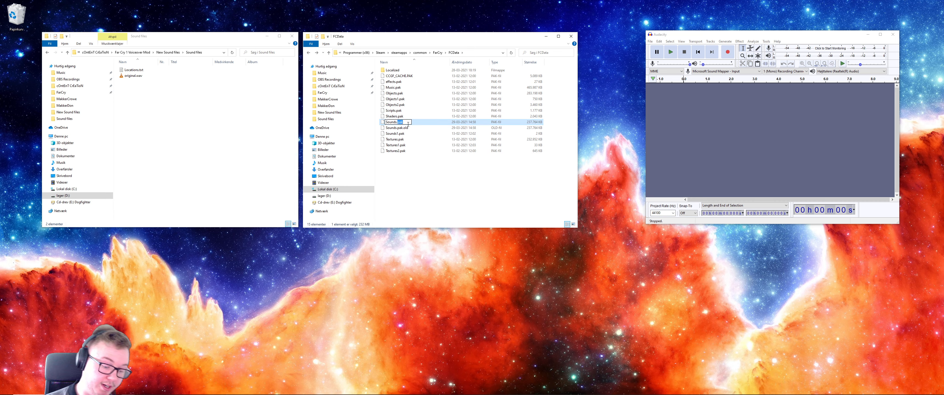
pyautogui.write('zip')
pyautogui.press('Return')
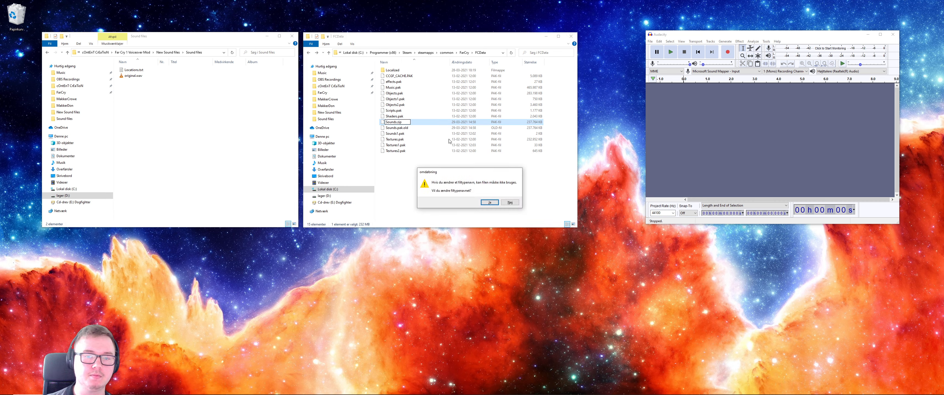
pyautogui.click(490, 203)
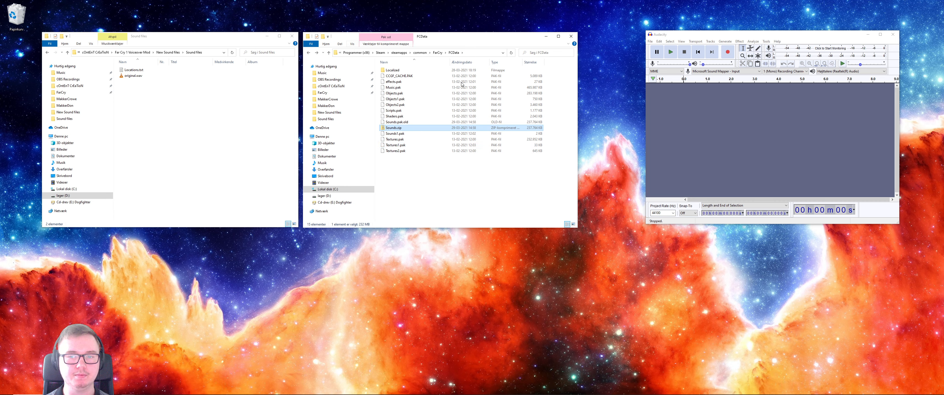
# - Open Sounds.zip, go into Sounds and its objectimpact folder, and select rock.wav
pyautogui.doubleClick(404, 130)
pyautogui.doubleClick(400, 71)
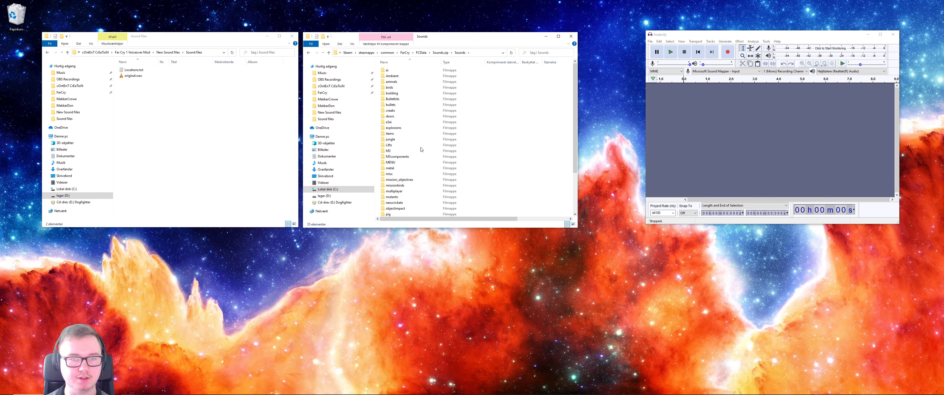
pyautogui.doubleClick(406, 210)
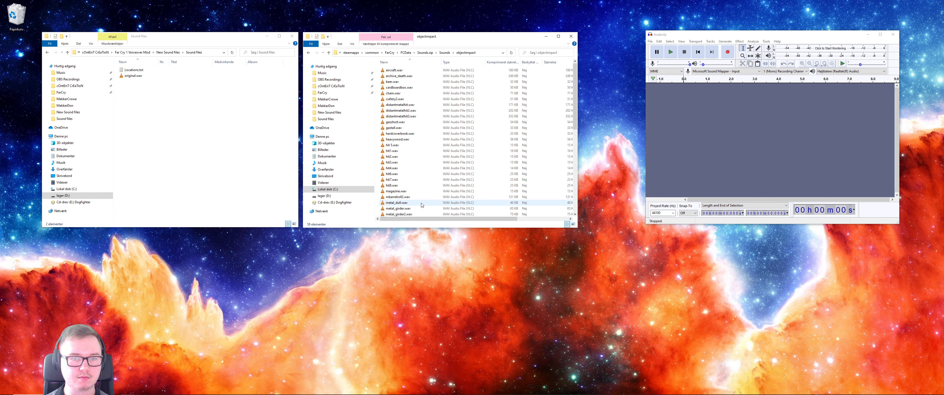
pyautogui.scroll(-10, 414, 175)
pyautogui.click(431, 155)
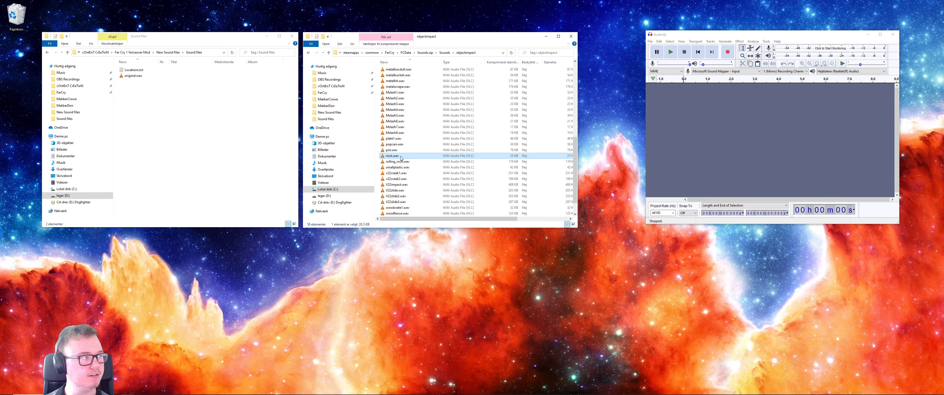
# - Enlarge the objectimpact folder window to show more file details and move the Audacity window clear of it
pyautogui.moveTo(573, 226); pyautogui.dragTo(656, 262)
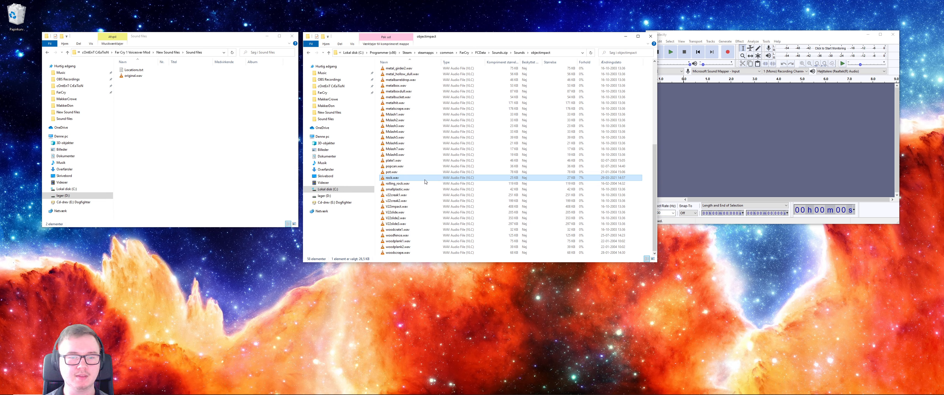
pyautogui.click(247, 142)
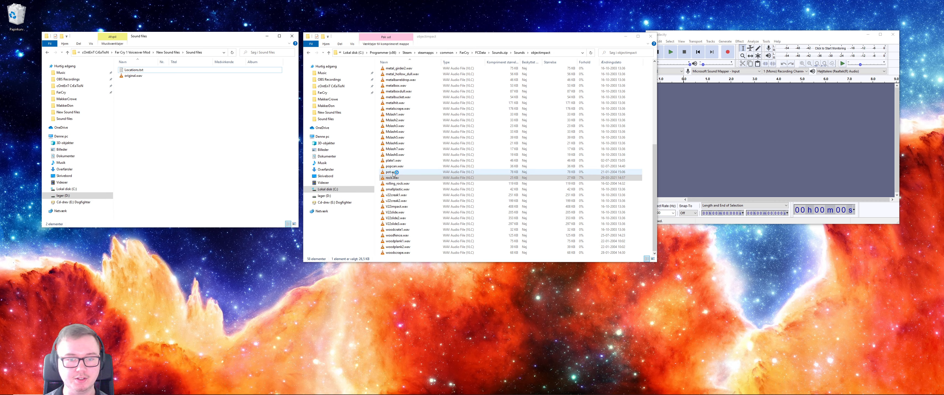
pyautogui.click(397, 179)
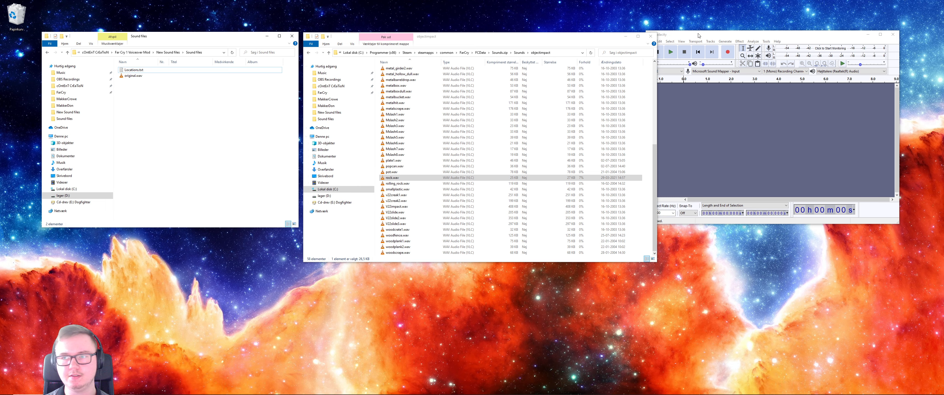
pyautogui.moveTo(698, 35); pyautogui.dragTo(724, 27)
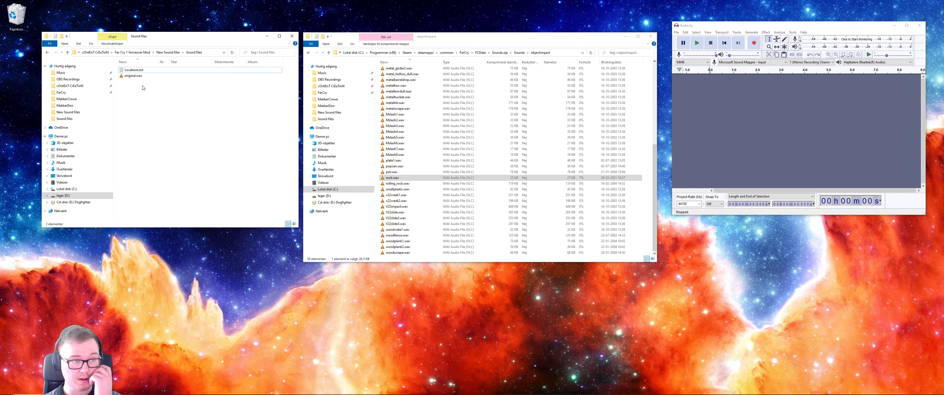
# - Check the bit rate of original.wav in its detailed file properties and close the properties
pyautogui.click(139, 76)
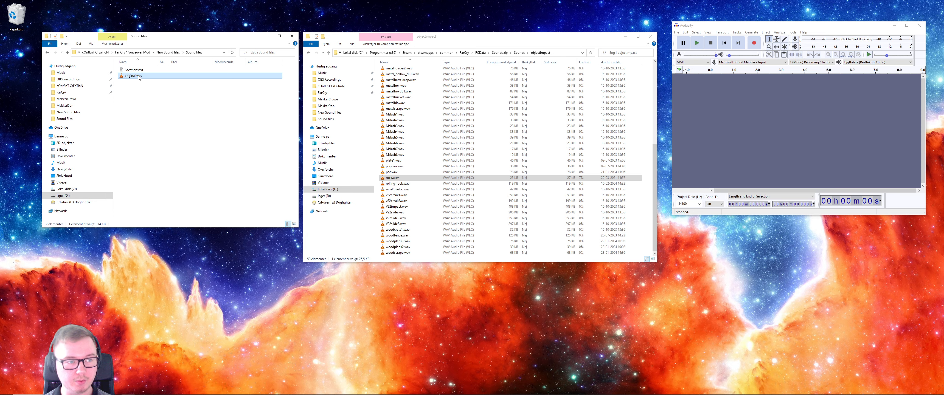
pyautogui.click(676, 33)
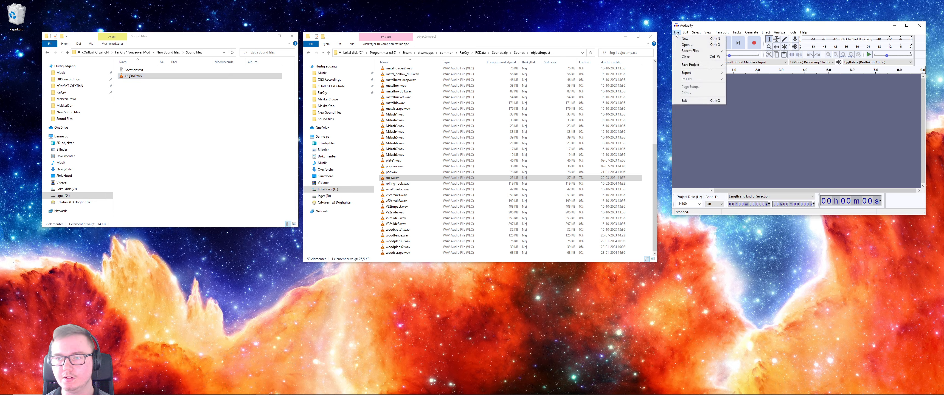
pyautogui.rightClick(144, 76)
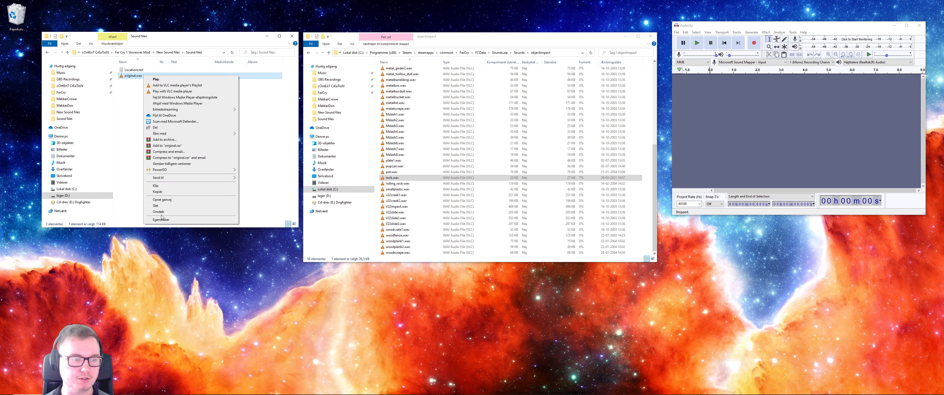
pyautogui.click(161, 219)
pyautogui.click(184, 88)
pyautogui.click(191, 136)
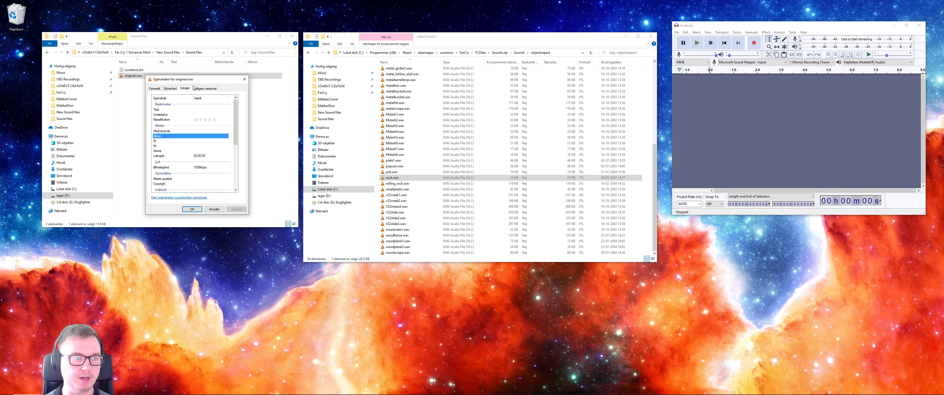
pyautogui.click(200, 168)
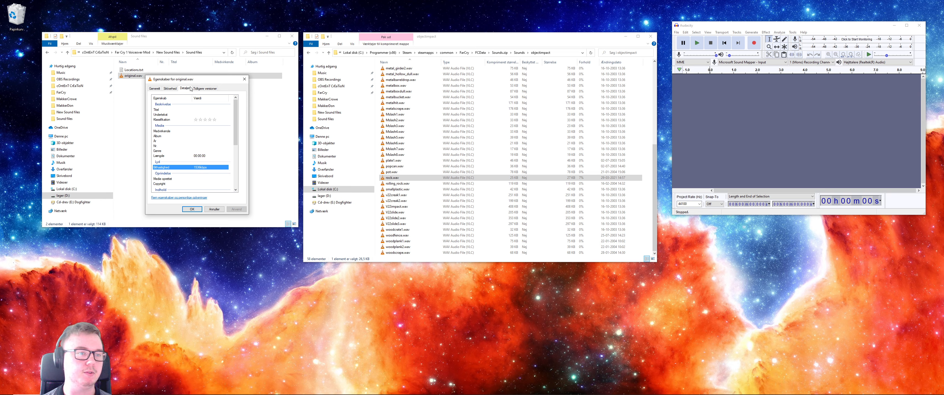
pyautogui.click(245, 79)
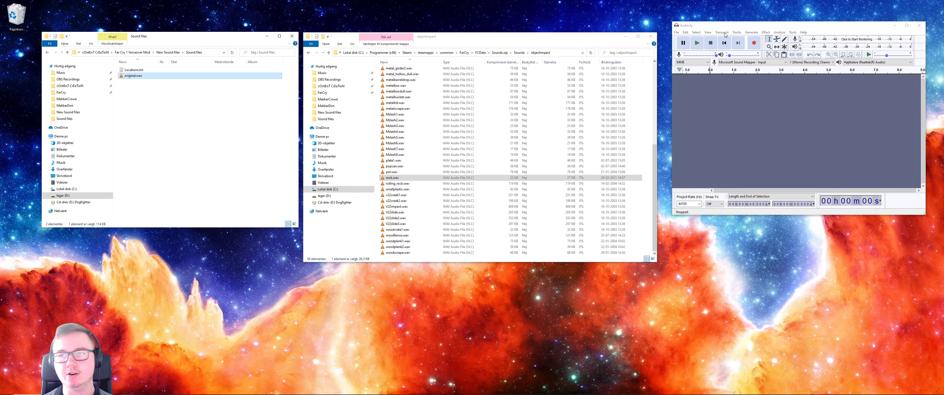
# - Switch to Audacity and shift its window slightly down on the desktop
pyautogui.moveTo(722, 26)
pyautogui.mouseDown()
pyautogui.moveTo(734, 58)
pyautogui.moveTo(721, 33)
pyautogui.mouseUp()
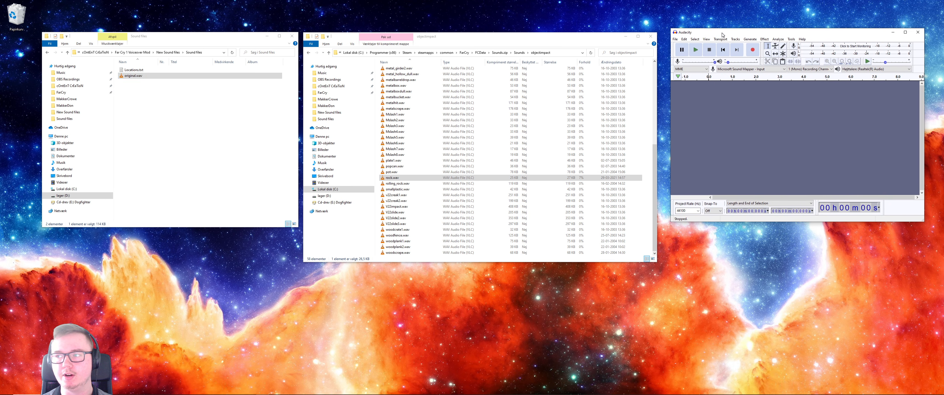
# - Open original.wav from the Sound files folder in Audacity and play it
pyautogui.click(676, 40)
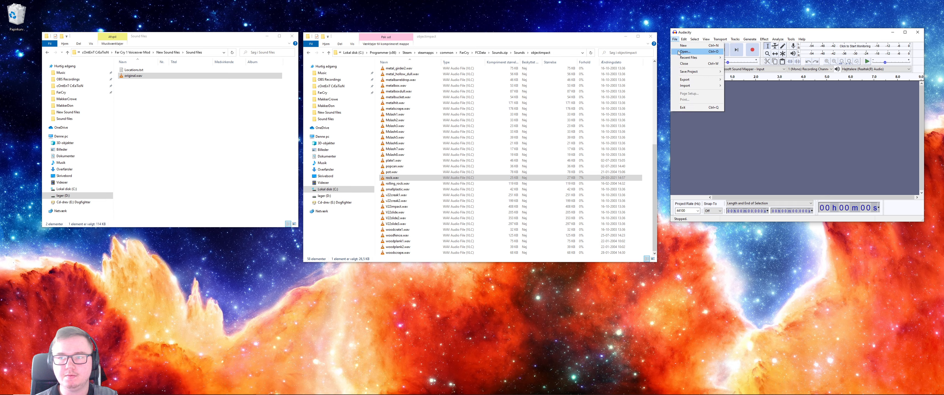
pyautogui.click(684, 51)
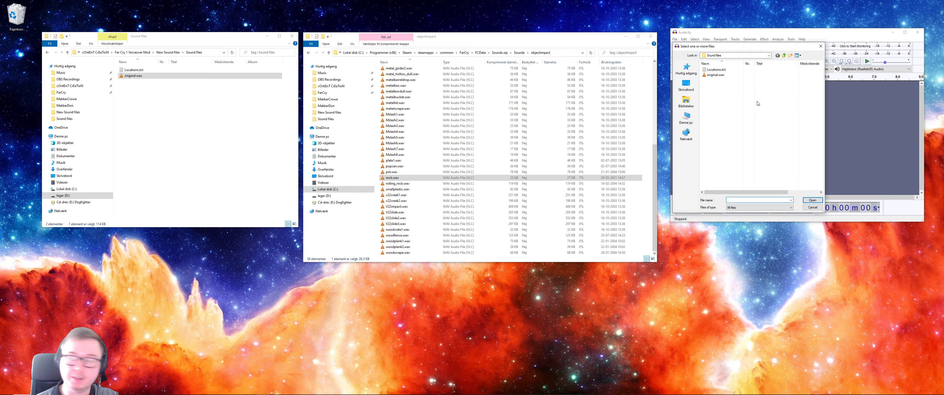
pyautogui.click(715, 75)
pyautogui.click(812, 201)
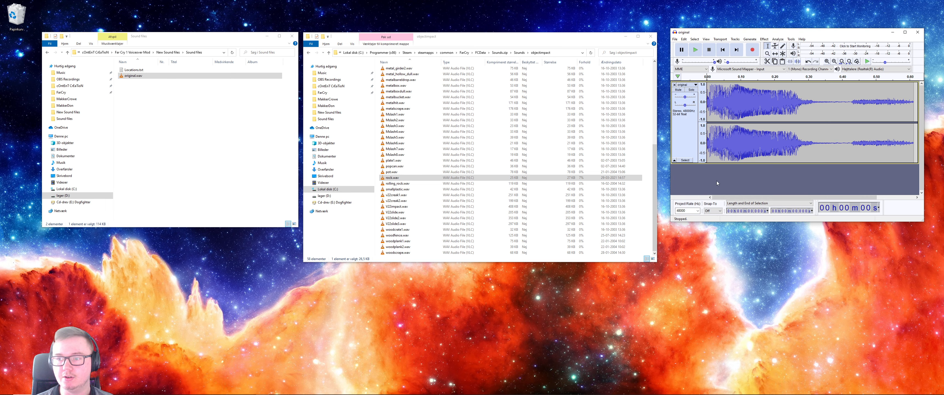
pyautogui.click(699, 49)
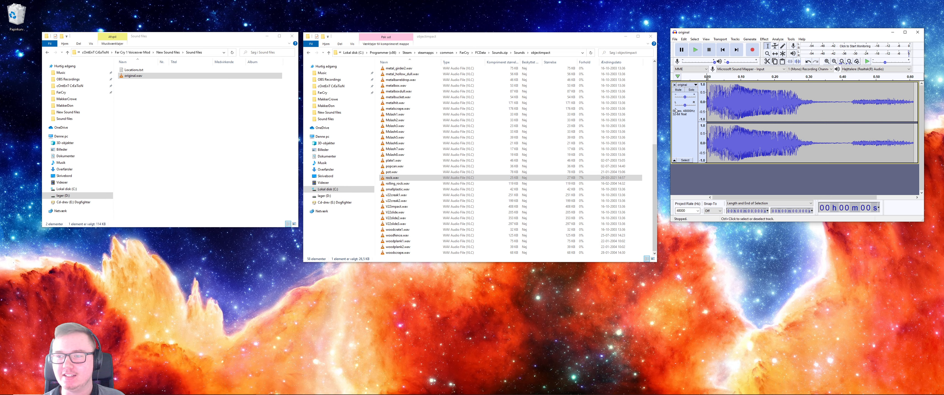
# - Split the stereo original track into two mono tracks and remove the second one
pyautogui.click(684, 87)
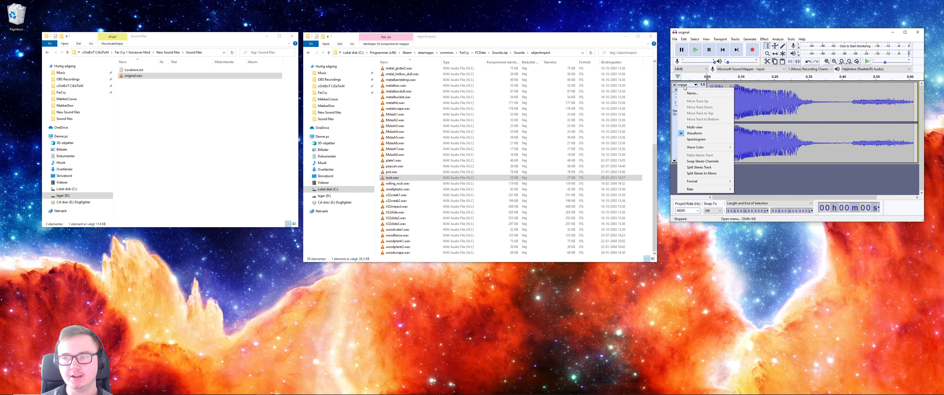
pyautogui.click(783, 189)
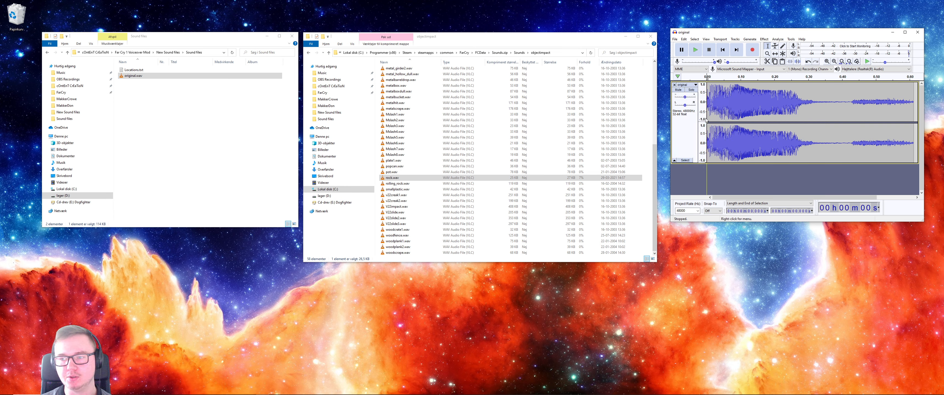
pyautogui.click(691, 86)
pyautogui.click(692, 84)
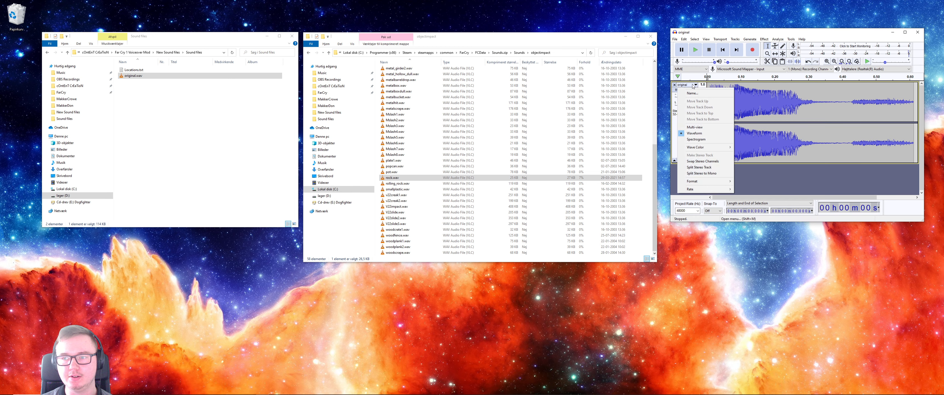
pyautogui.click(692, 86)
pyautogui.click(692, 86)
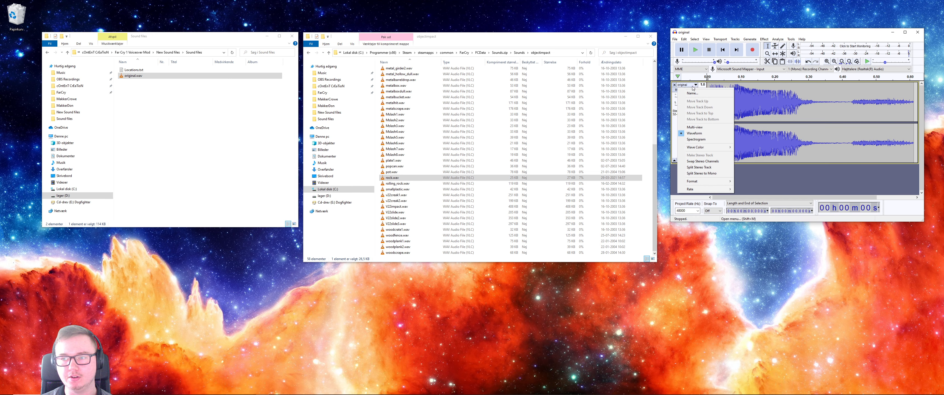
pyautogui.click(702, 173)
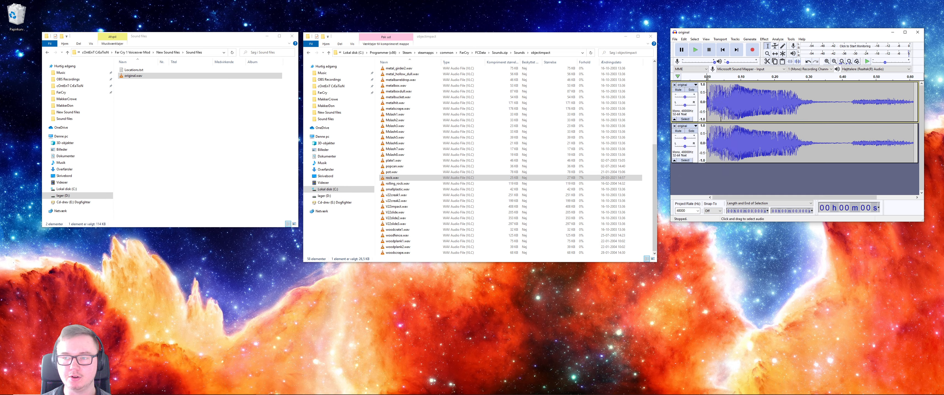
pyautogui.click(674, 126)
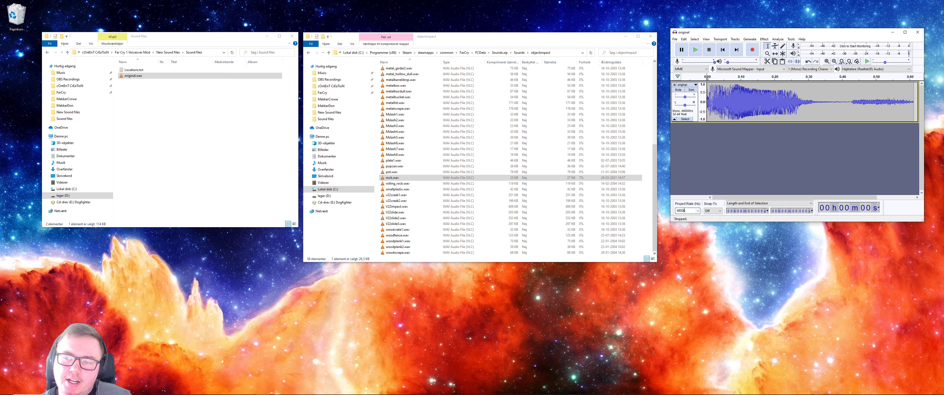
# - Set the project rate to 22050 Hz
pyautogui.doubleClick(686, 210)
pyautogui.click(688, 211)
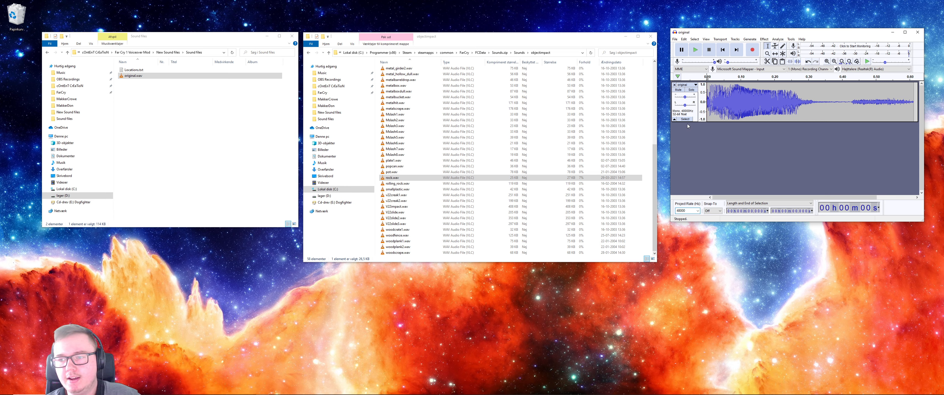
pyautogui.click(188, 99)
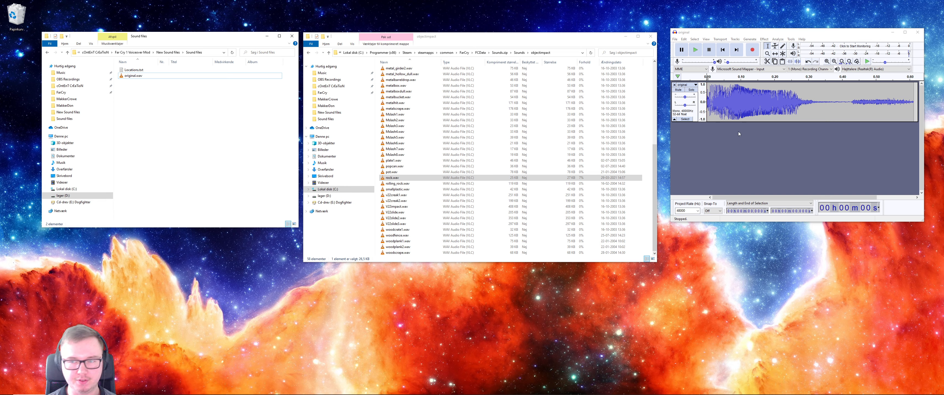
pyautogui.click(724, 173)
pyautogui.click(697, 211)
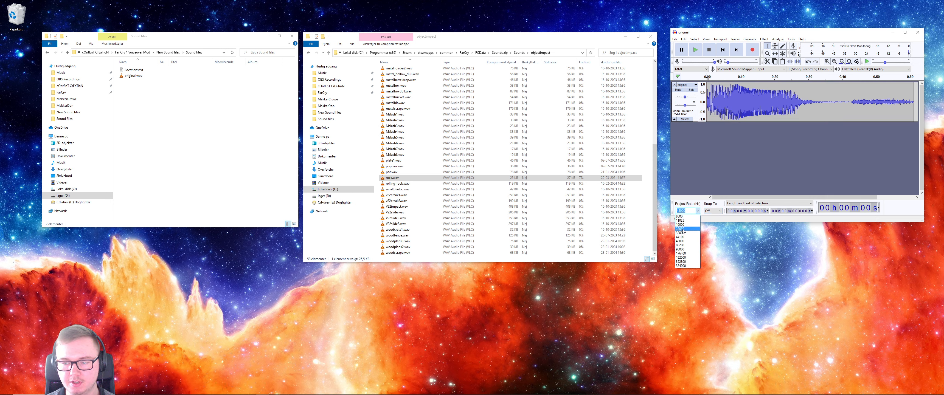
pyautogui.click(682, 229)
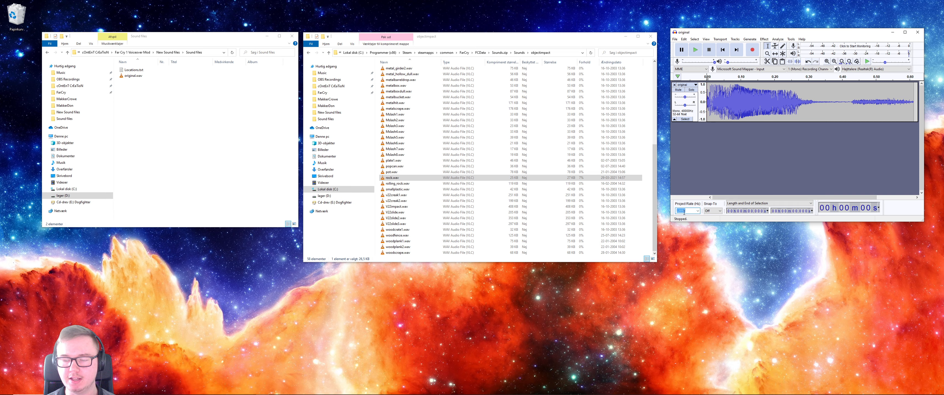
# - Export the audio as a WAV file named rock.wav into the Sound files folder
pyautogui.click(674, 39)
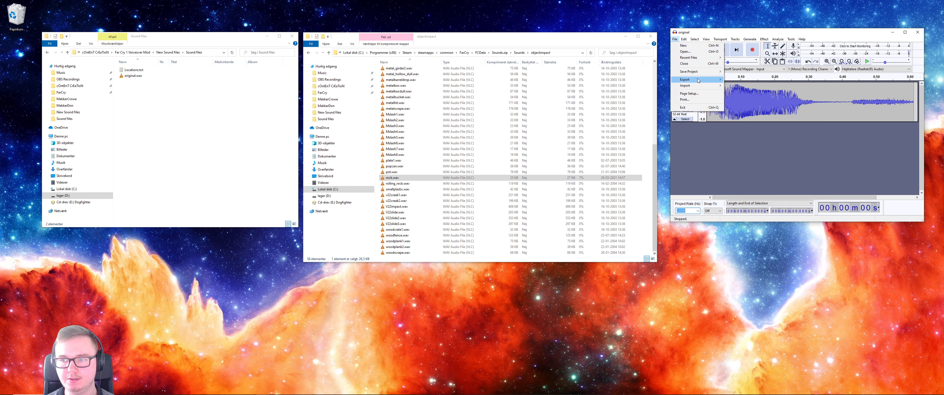
pyautogui.moveTo(700, 80)
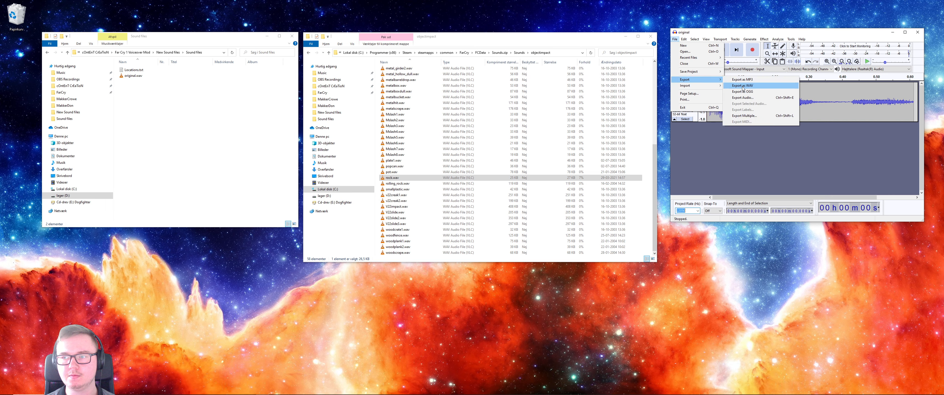
pyautogui.click(743, 88)
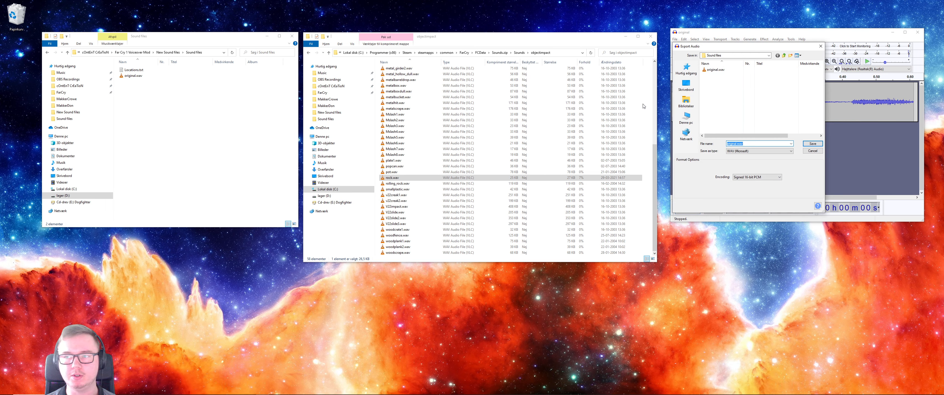
pyautogui.click(736, 143)
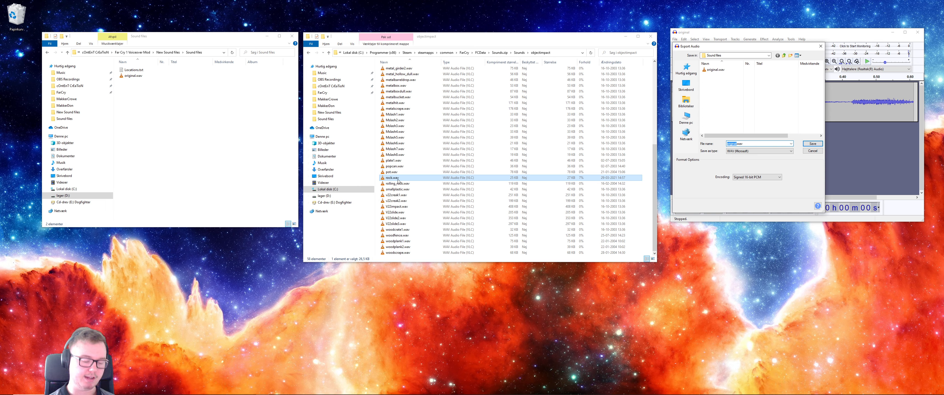
pyautogui.write('rock')
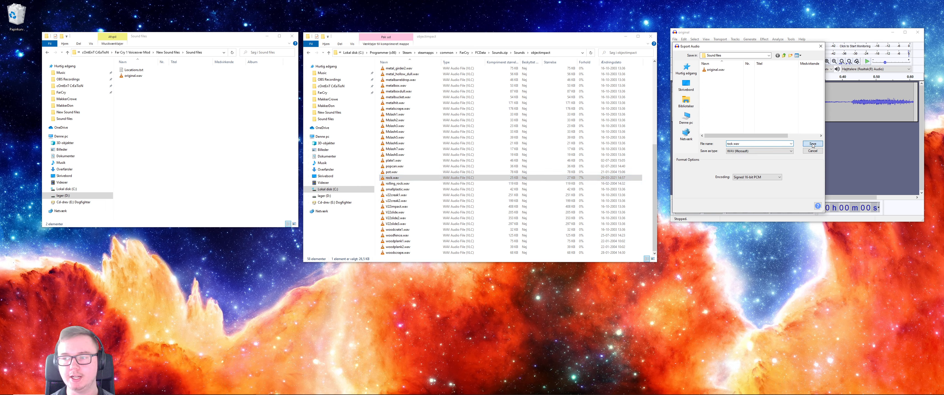
pyautogui.press('Return')
pyautogui.click(304, 252)
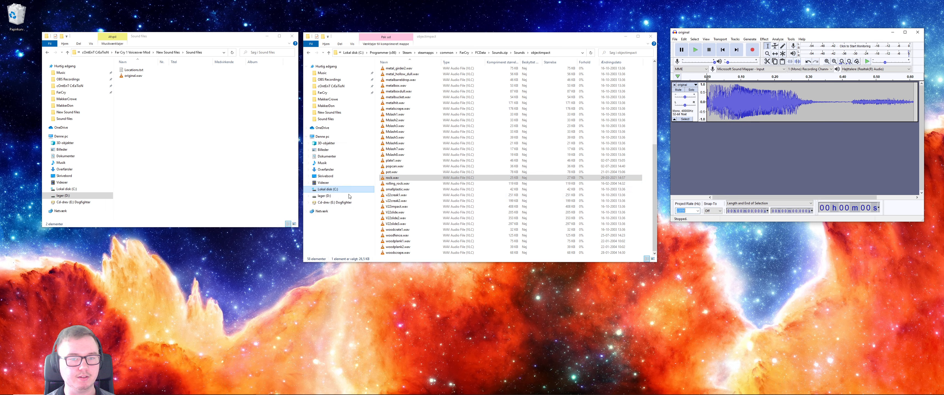
# - Copy the new rock.wav from Sound files into the objectimpact folder of Sounds.zip, replacing the existing rock.wav
pyautogui.click(131, 81)
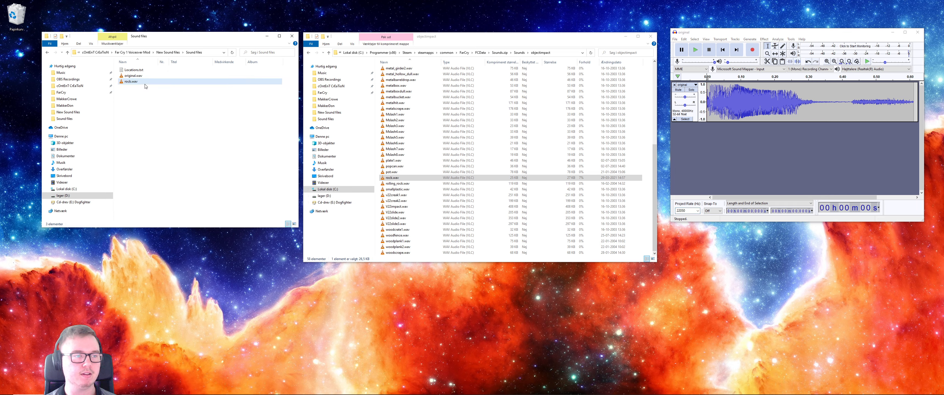
pyautogui.click(391, 179)
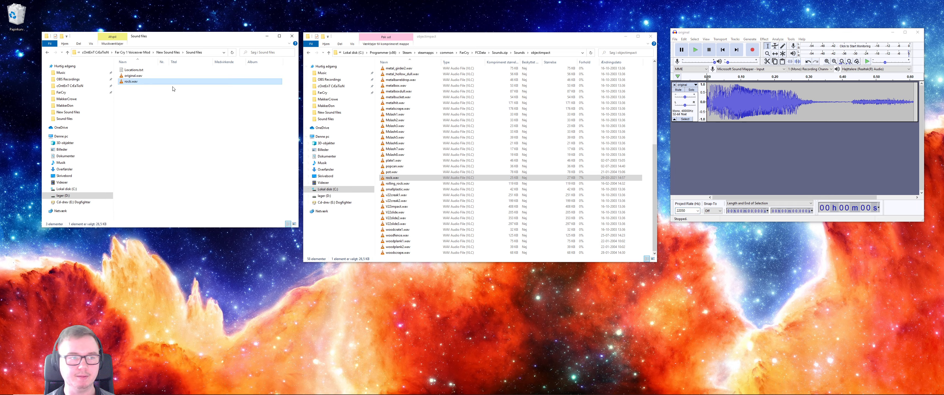
pyautogui.click(147, 91)
pyautogui.click(142, 82)
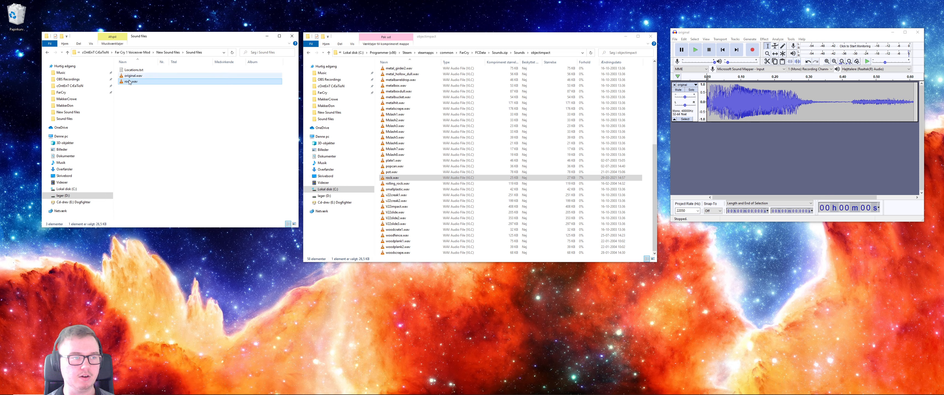
pyautogui.click(378, 173)
pyautogui.rightClick(379, 173)
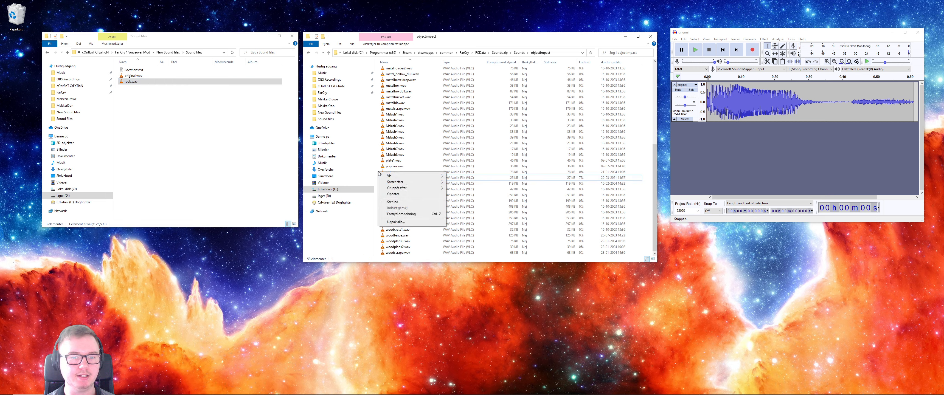
pyautogui.click(392, 202)
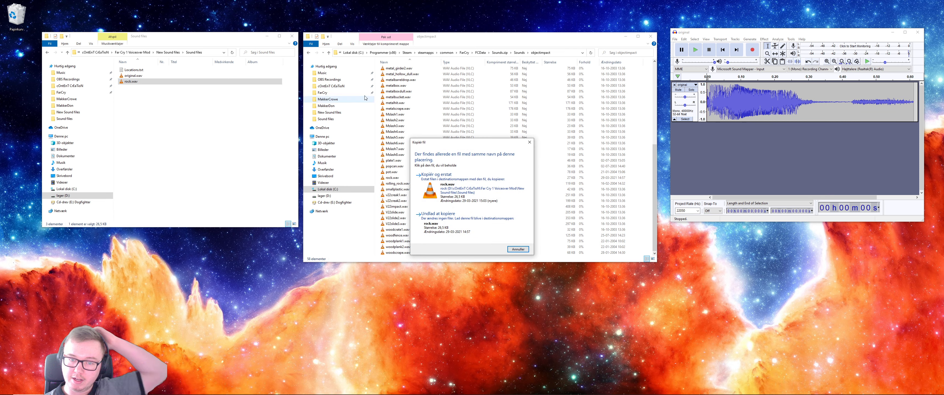
pyautogui.click(459, 187)
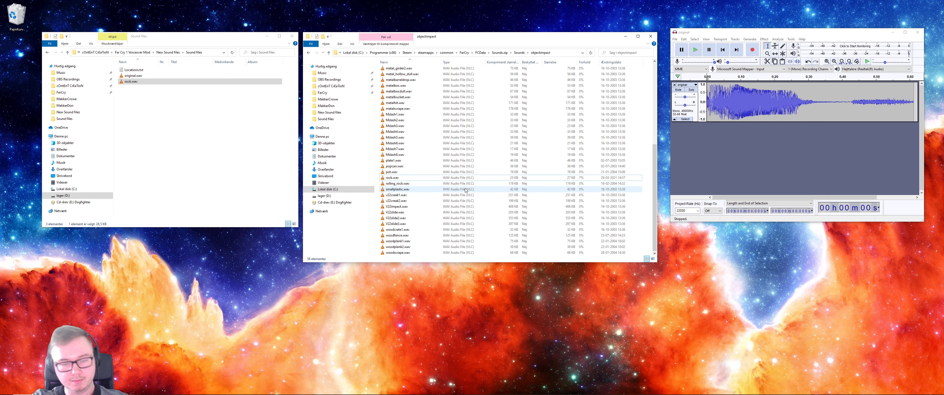
pyautogui.click(440, 178)
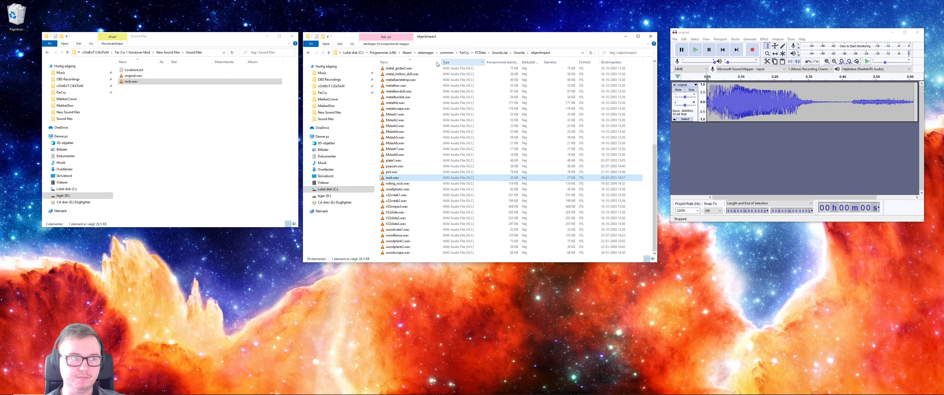
# - Go back to the FCData folder and rename Sounds.zip to Sounds.pak
pyautogui.click(247, 115)
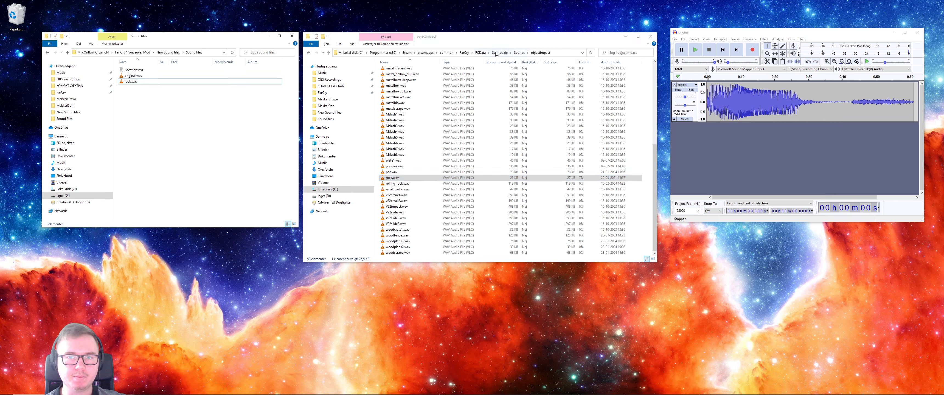
pyautogui.click(480, 54)
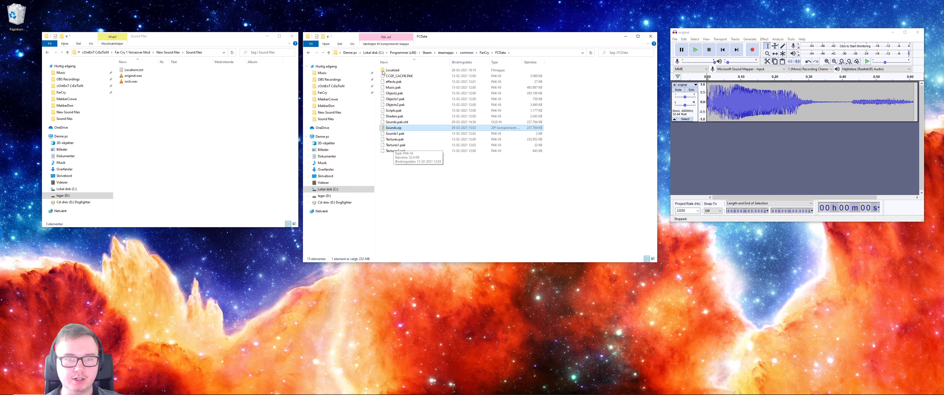
pyautogui.press('F2')
pyautogui.moveTo(403, 129); pyautogui.dragTo(398, 129)
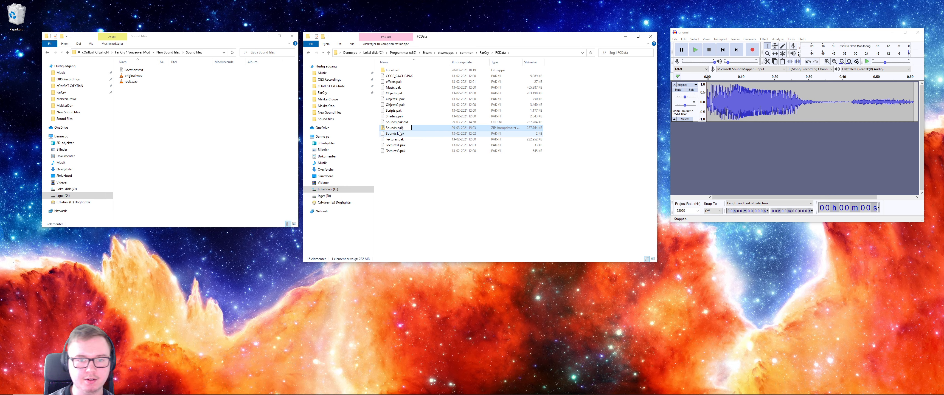
pyautogui.press('Return')
pyautogui.click(490, 202)
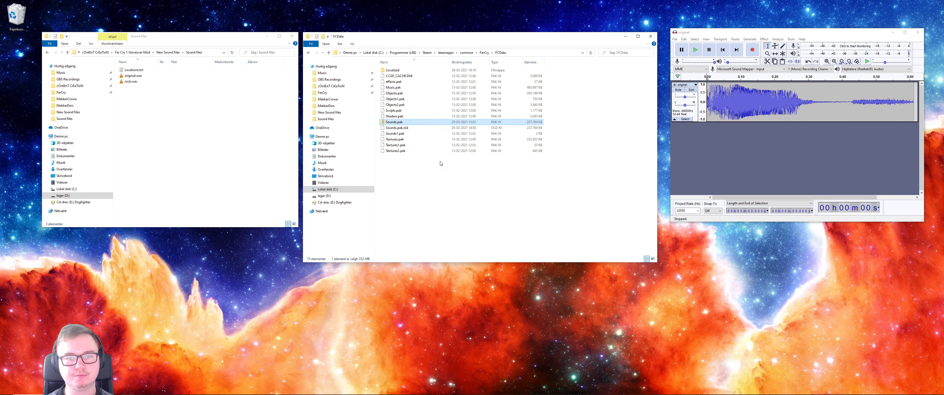
pyautogui.click(406, 124)
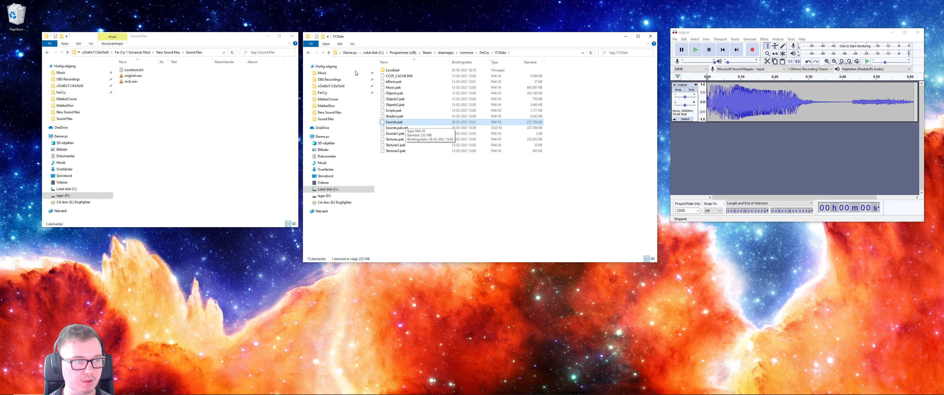
pyautogui.click(160, 103)
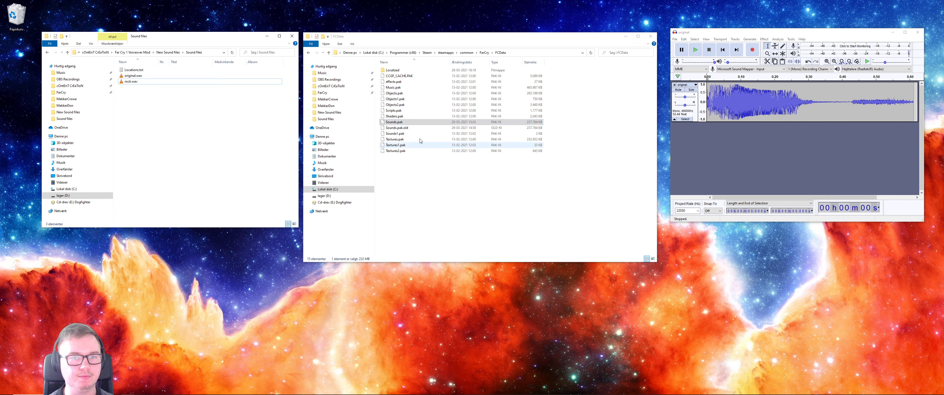
# - Create a shortcut to Sounds.pak in the FCData folder
pyautogui.click(401, 123)
pyautogui.rightClick(394, 122)
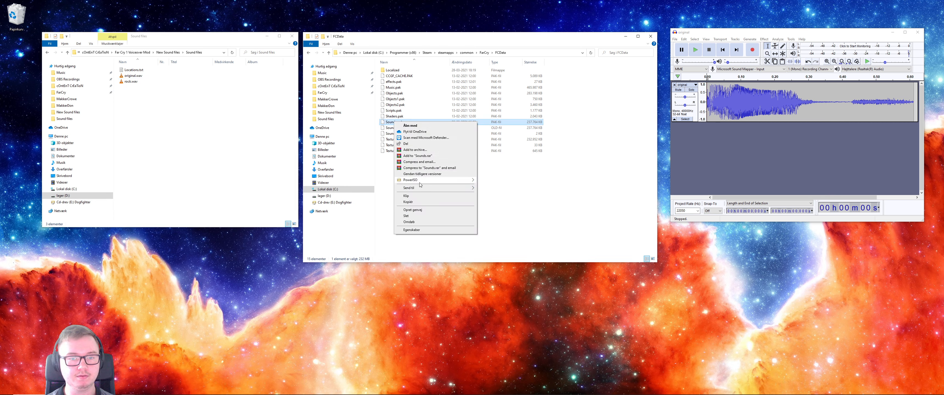
pyautogui.click(413, 210)
# - Move the modified Sounds.pak and its shortcut from the FCData folder to the Recycle Bin
pyautogui.rightClick(394, 125)
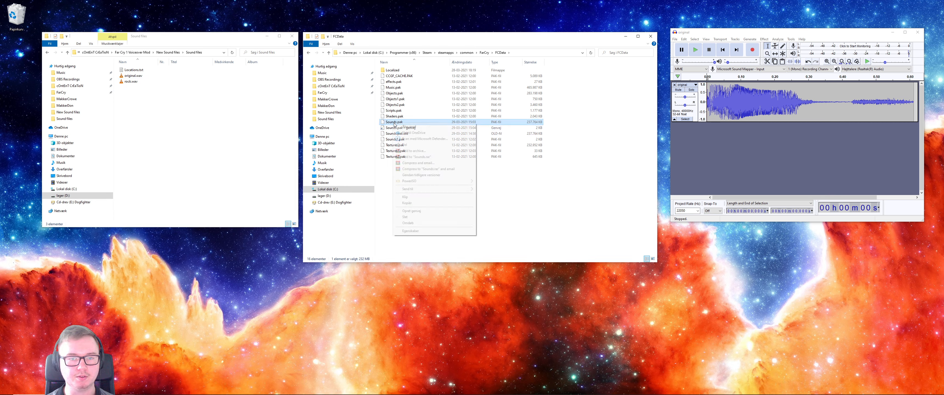
pyautogui.click(405, 217)
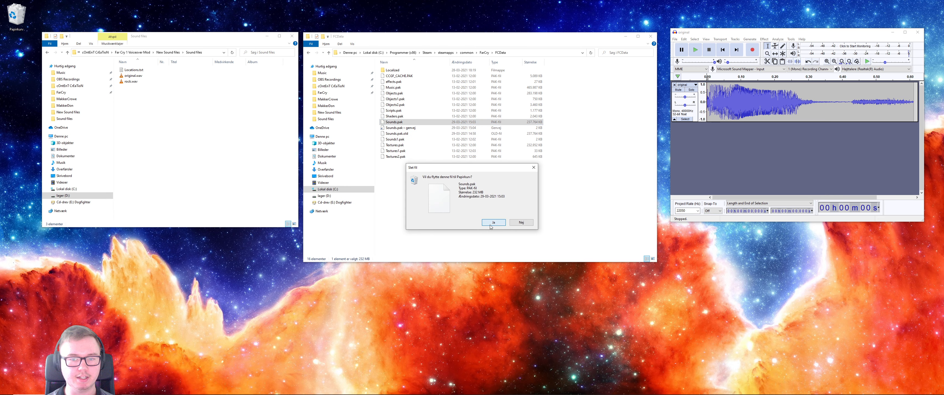
pyautogui.click(488, 222)
pyautogui.click(403, 122)
pyautogui.press('Delete')
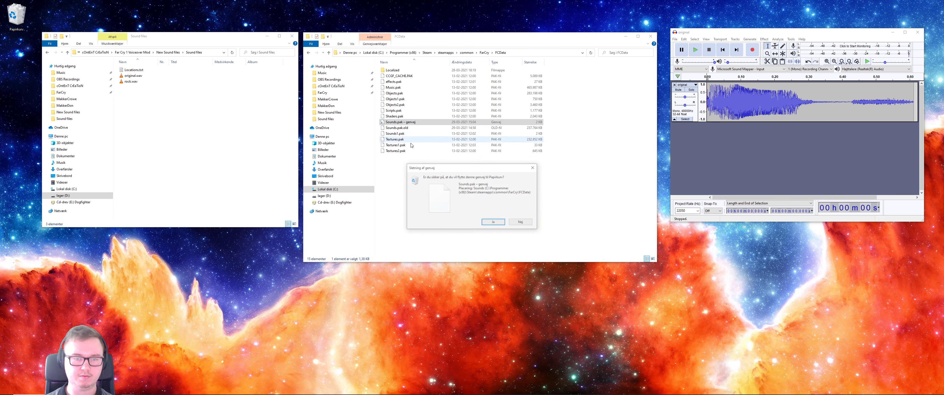
pyautogui.click(491, 223)
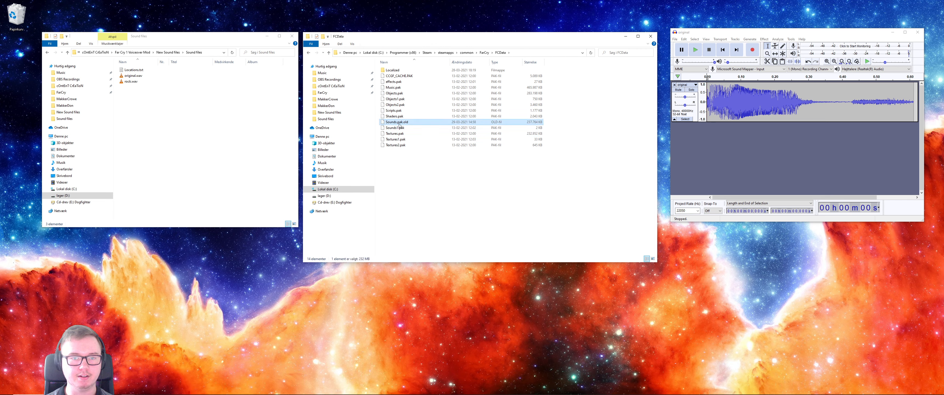
# - Rename the backup archive Sounds.pak.old to Sounds.pak and clear the file selection
pyautogui.press('F2')
pyautogui.moveTo(408, 122); pyautogui.dragTo(404, 123)
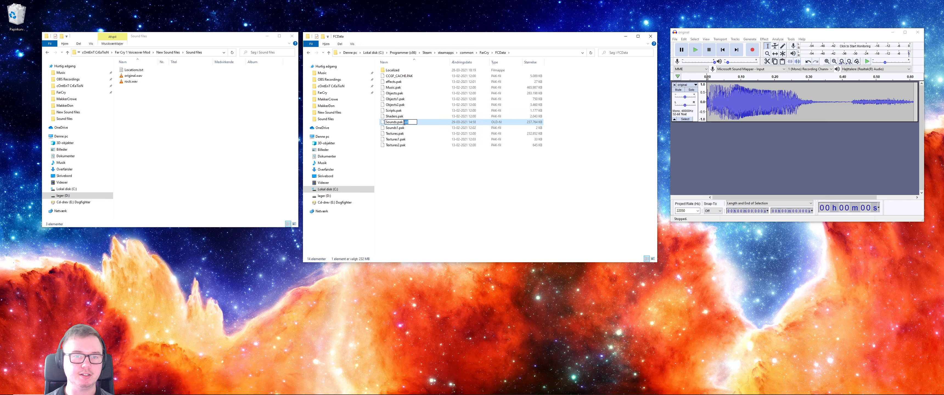
pyautogui.press('BackSpace')
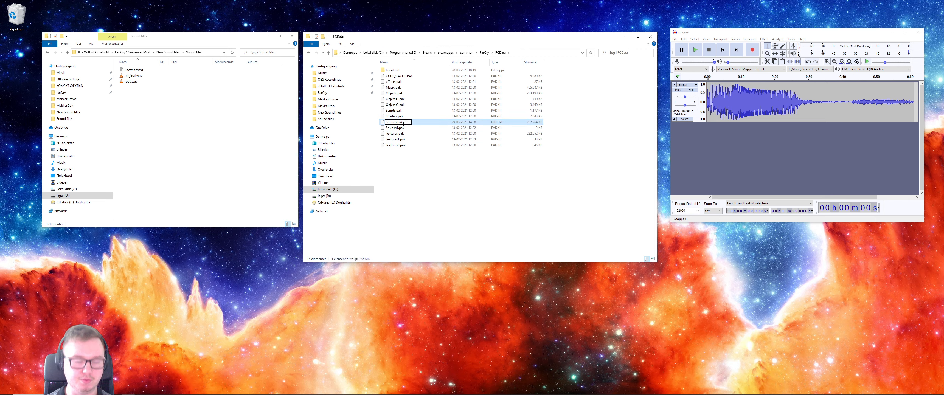
pyautogui.press('Return')
pyautogui.click(491, 203)
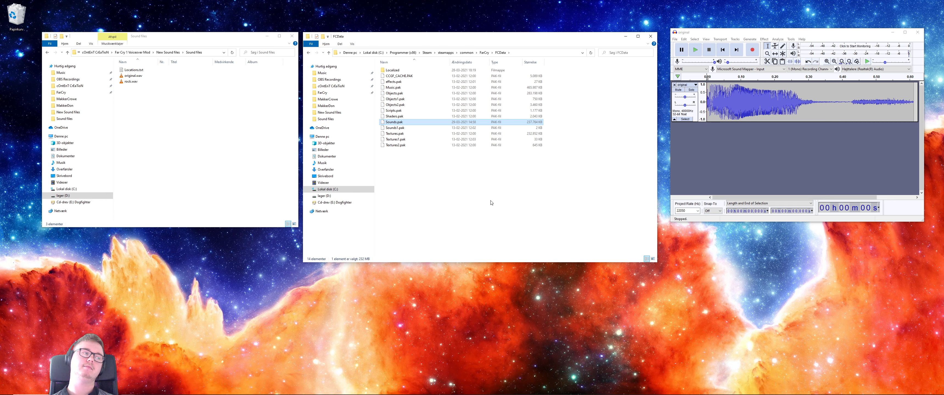
pyautogui.moveTo(417, 213); pyautogui.dragTo(477, 237)
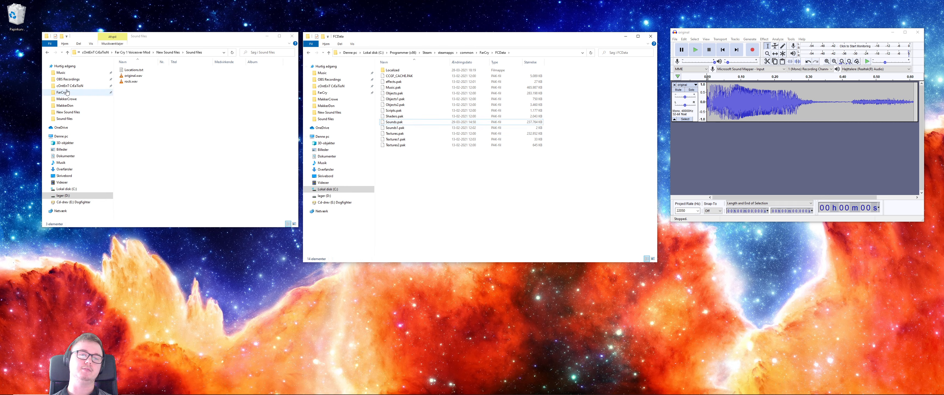